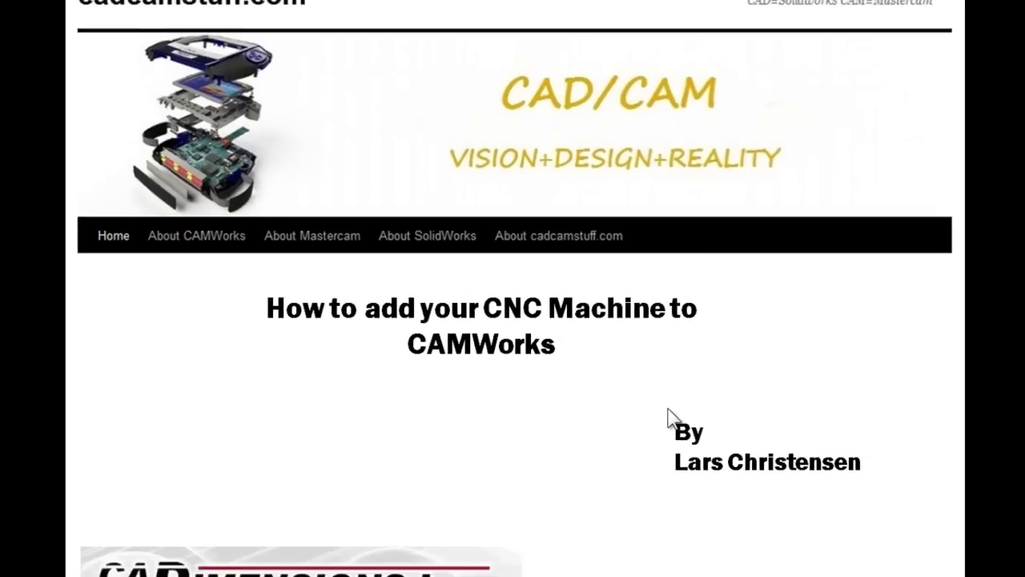
- Exit the PowerPoint title slideshow back to the two-slide presentation editor
key("Escape")
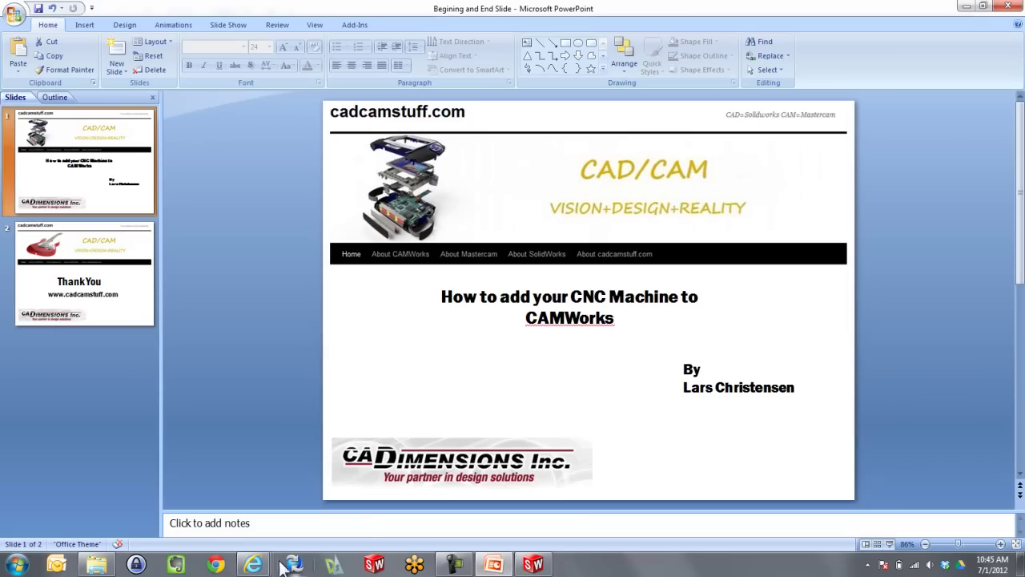
- Open the extracted MSRC7 folder in Downloads to list its seven HAASVF3 post files
left_click(109, 565)
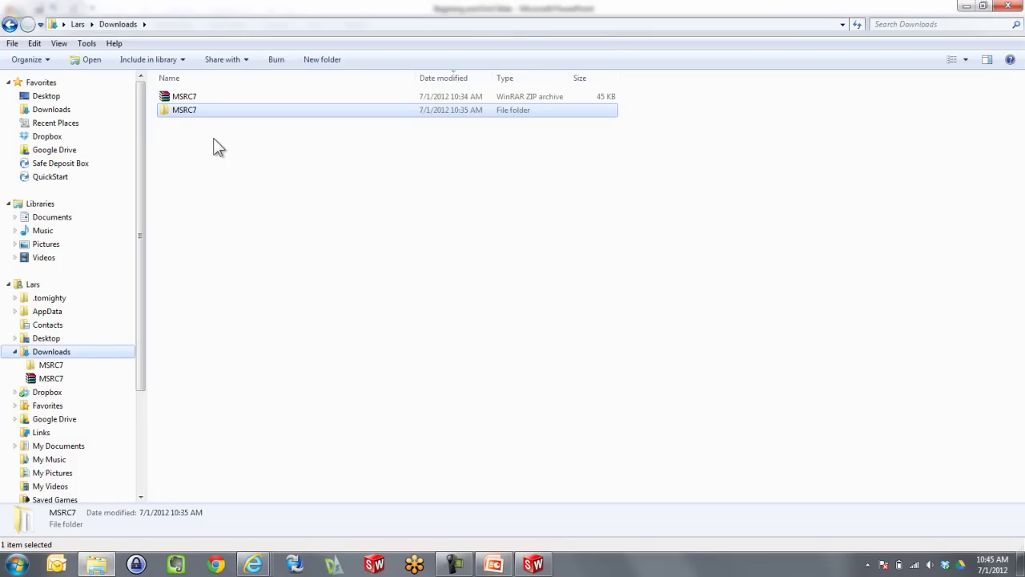
double_click(187, 111)
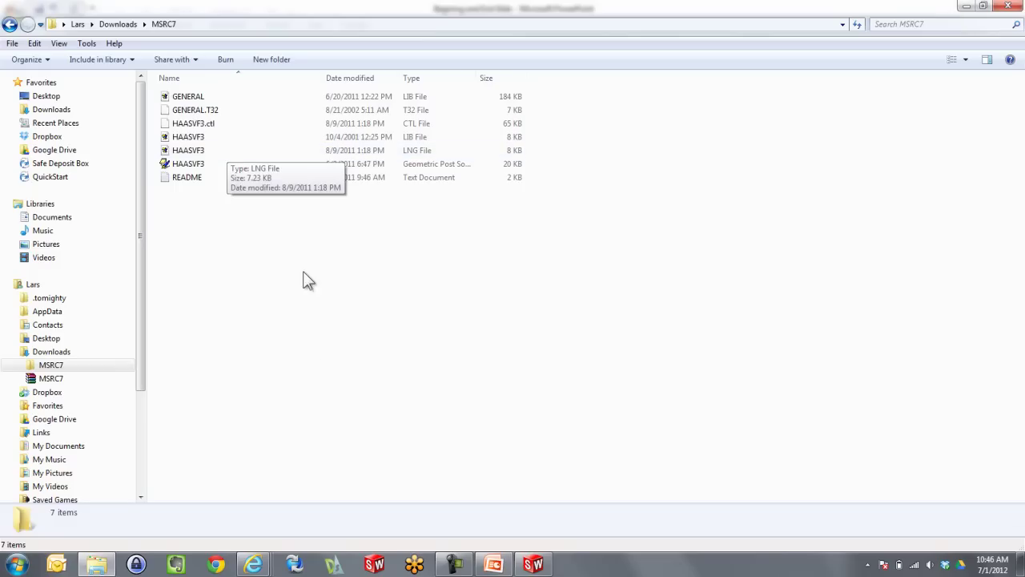
- On the CAMWorks website, go through Latest Downloads to the Misc Files Downloads page
mouse_move(258, 562)
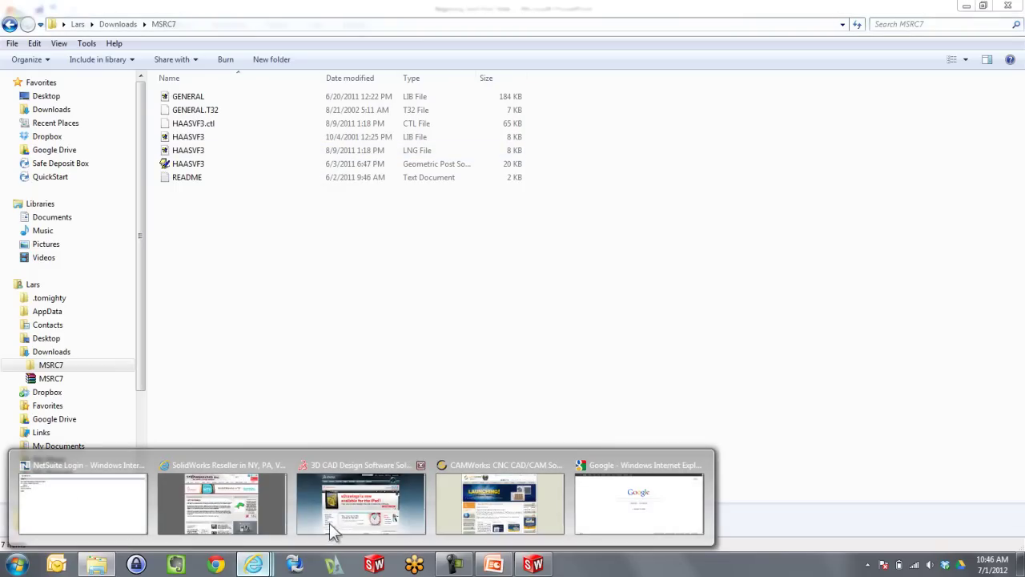
left_click(465, 502)
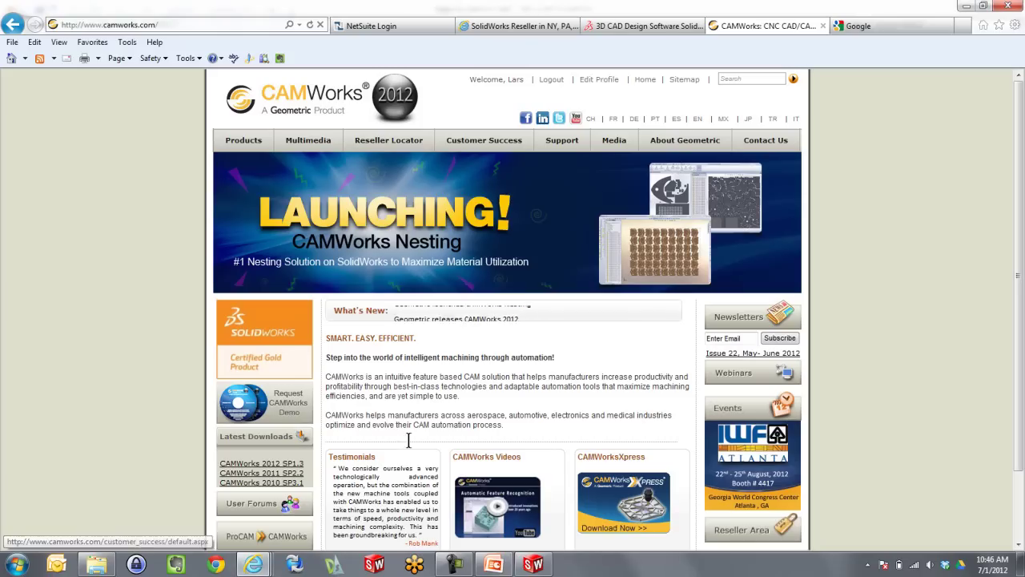
left_click(247, 443)
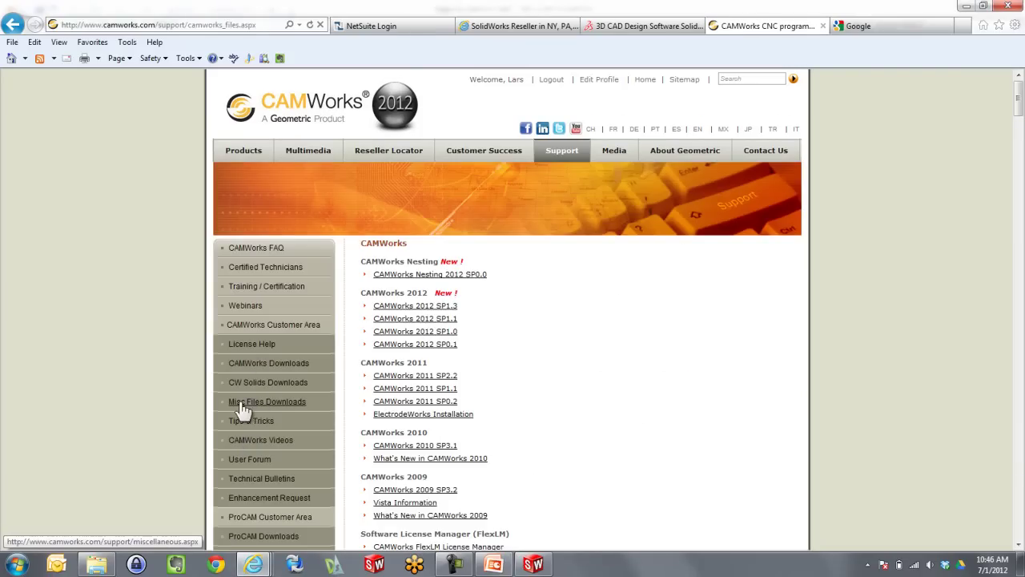
left_click(256, 404)
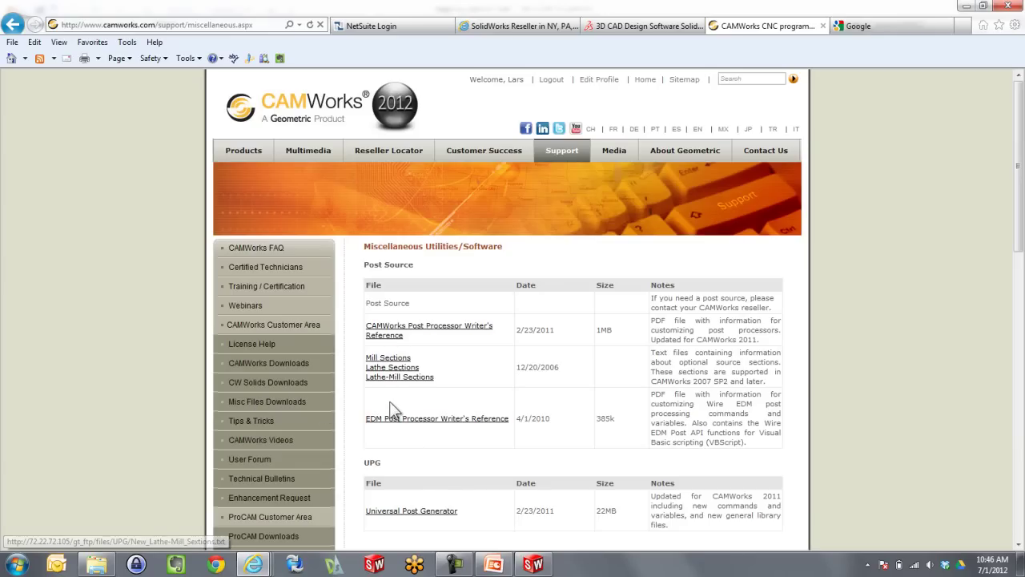
scroll(388, 409, "down", 1)
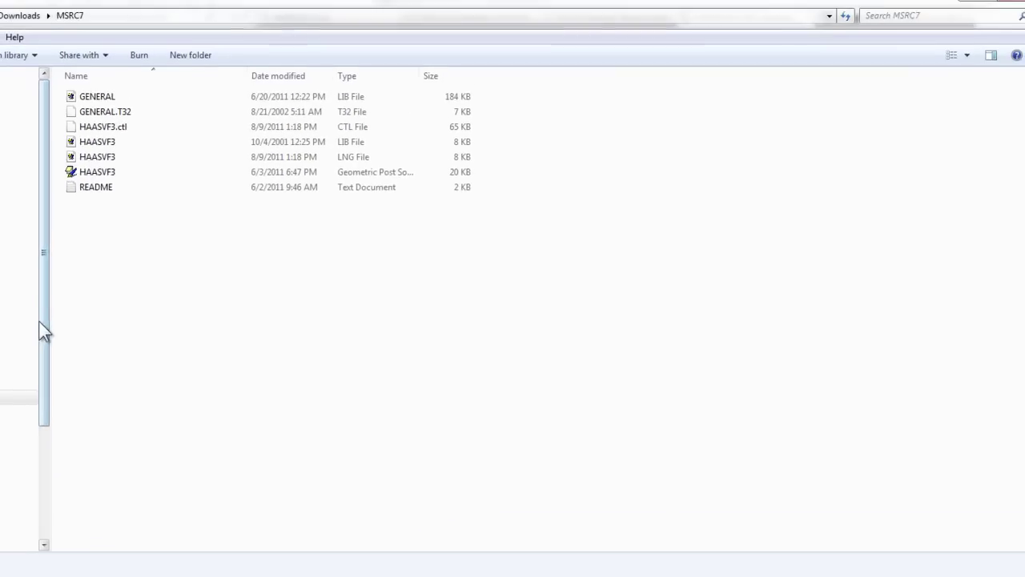
- Browse to C:\CAMWorksData\CAMWorks2012x64\Posts and show its full path in the address bar
left_click_drag(40, 325, 63, 461)
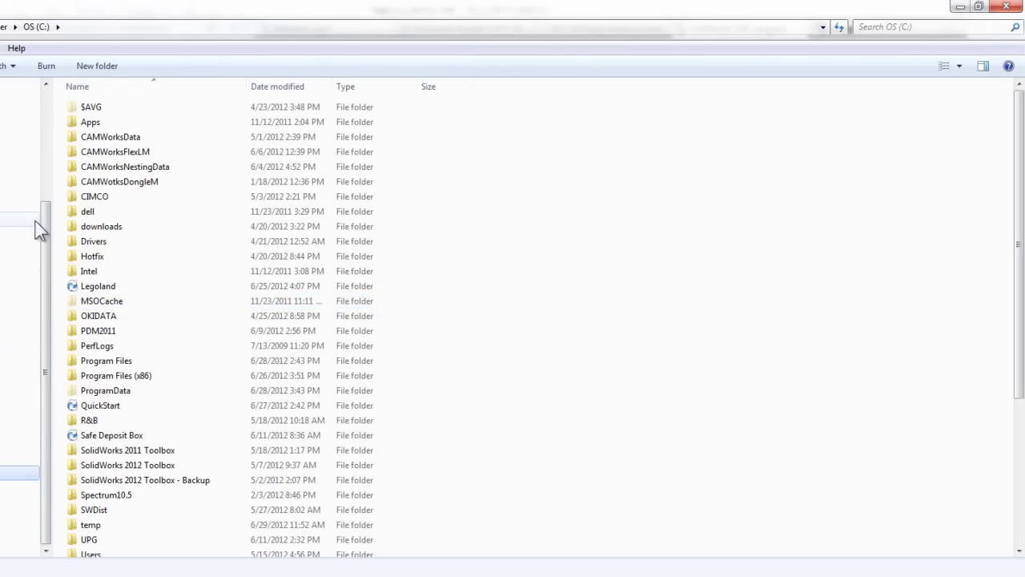
double_click(133, 138)
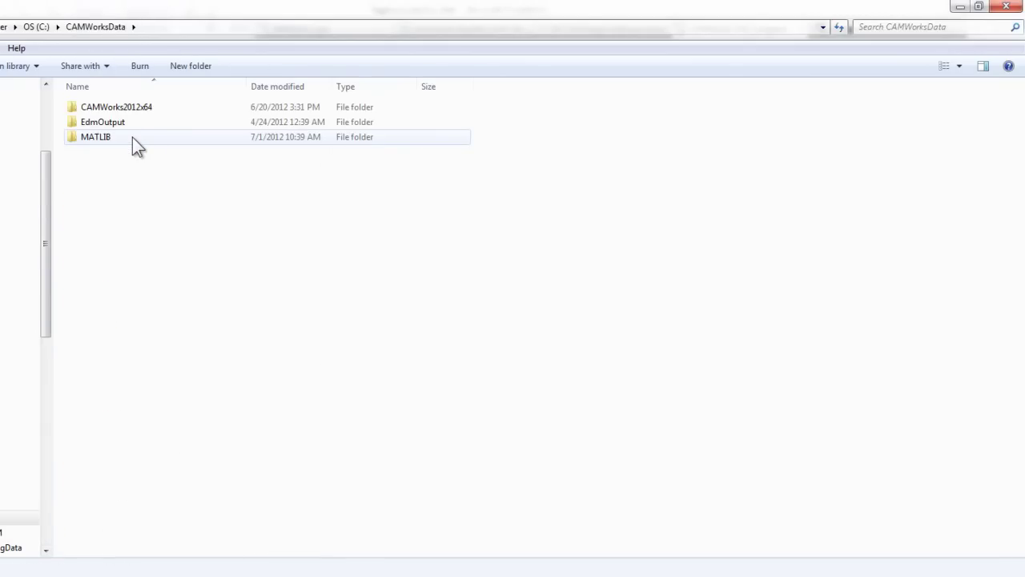
double_click(134, 109)
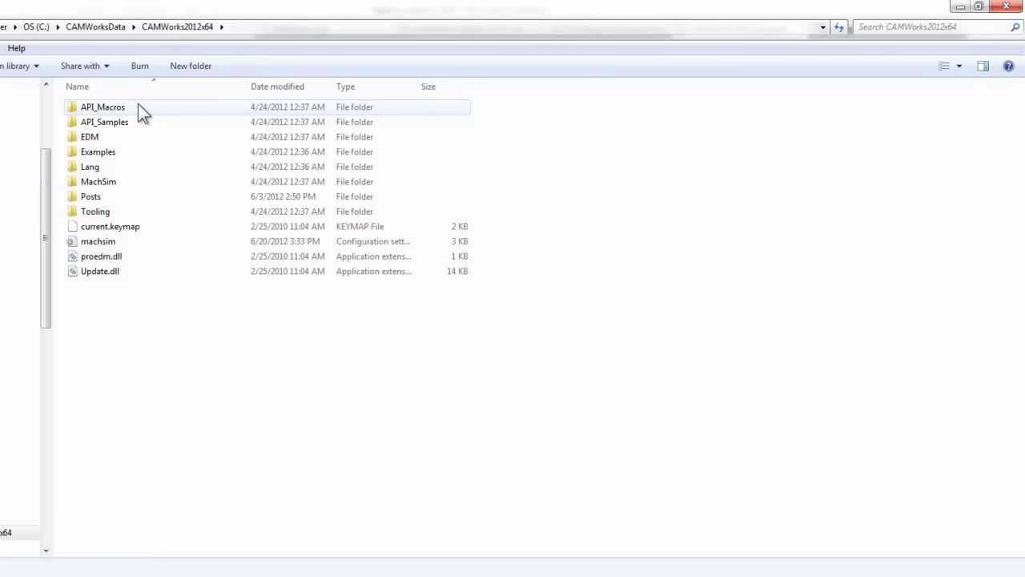
double_click(91, 195)
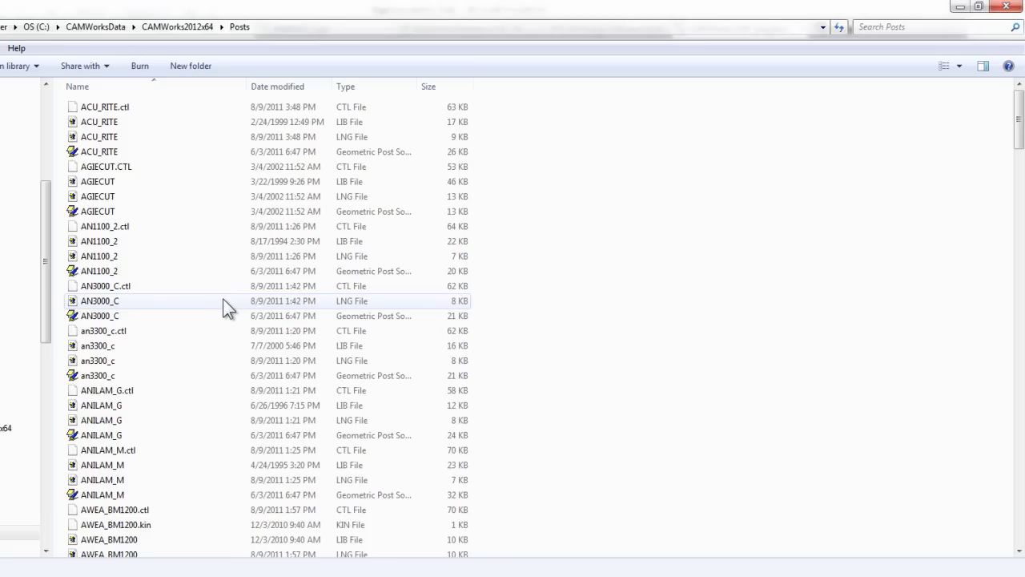
left_click(293, 23)
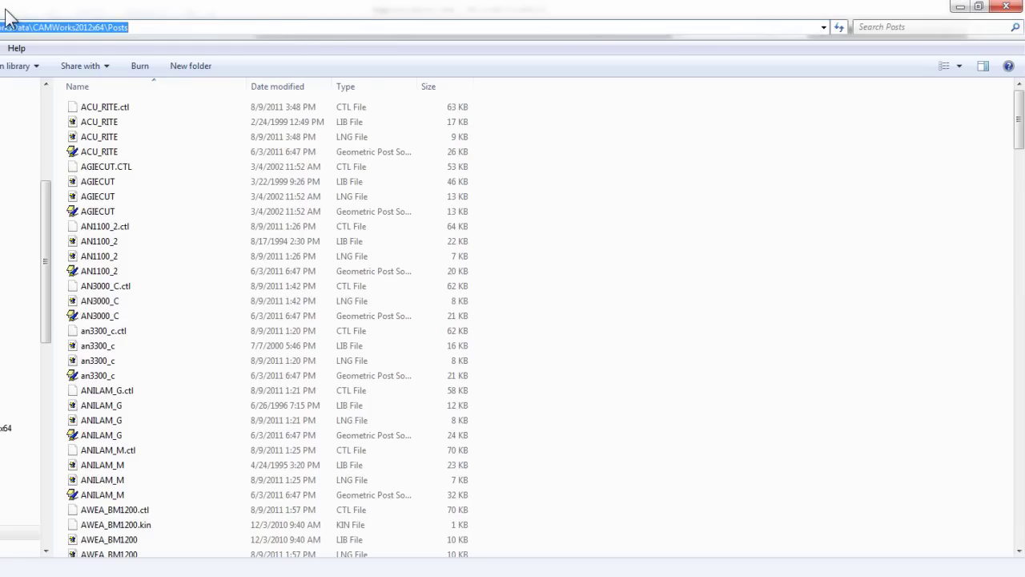
- Close the file browser window and switch to SolidWorks' empty start screen
left_click(1007, 8)
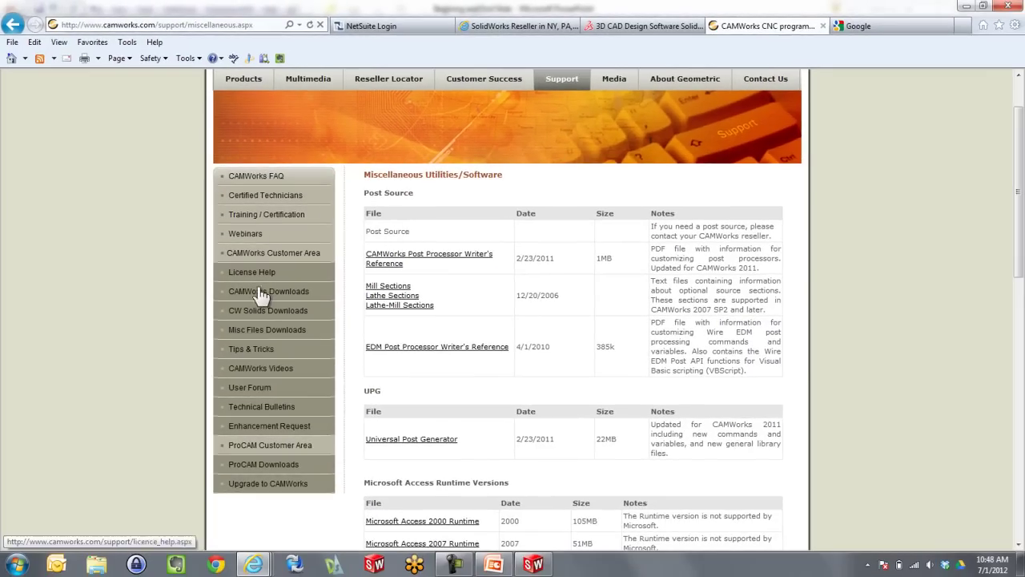
left_click(533, 564)
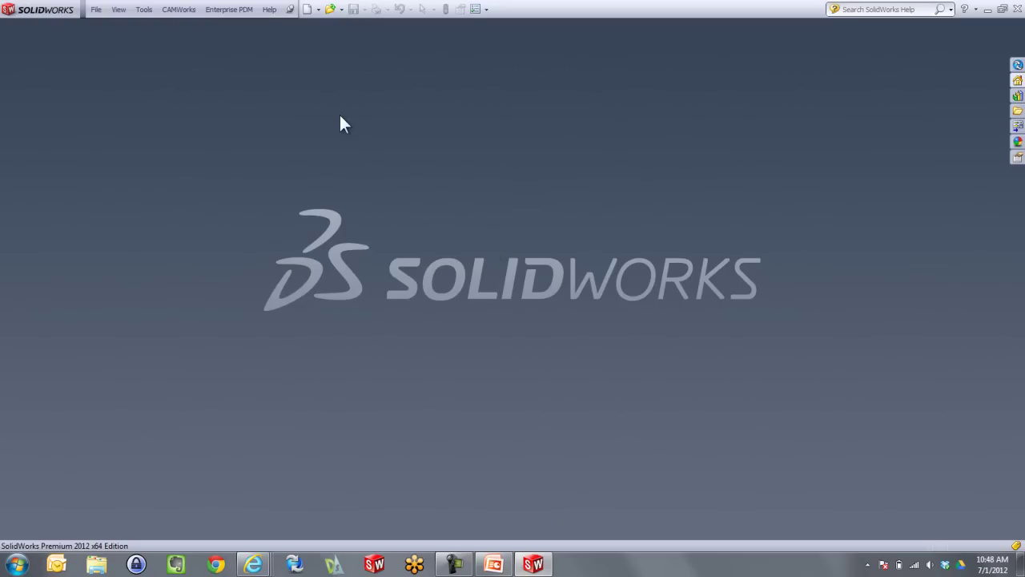
- Start a new part, Part1, from the 8 X 6 X 2 Block part template
left_click(309, 10)
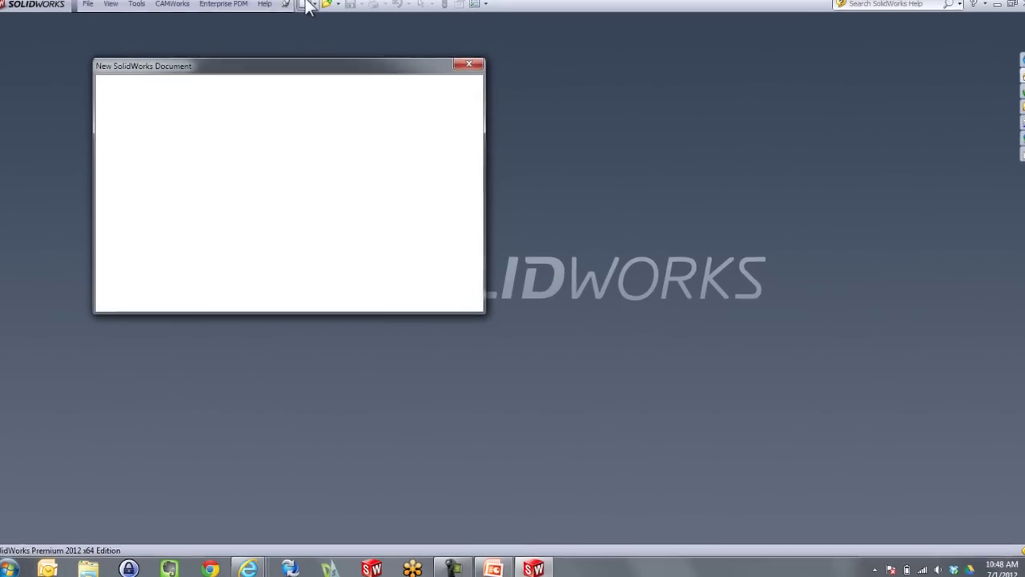
left_click(178, 117)
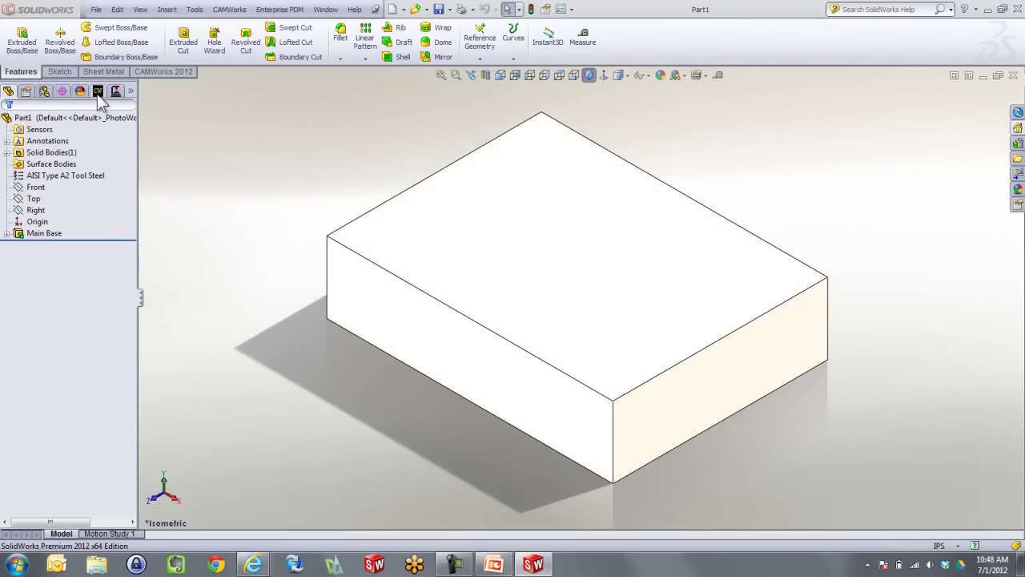
- Keep Mill-in (Milling Machine Inch, Light duty) as the active machine in the CAMWorks NC Manager
left_click(98, 91)
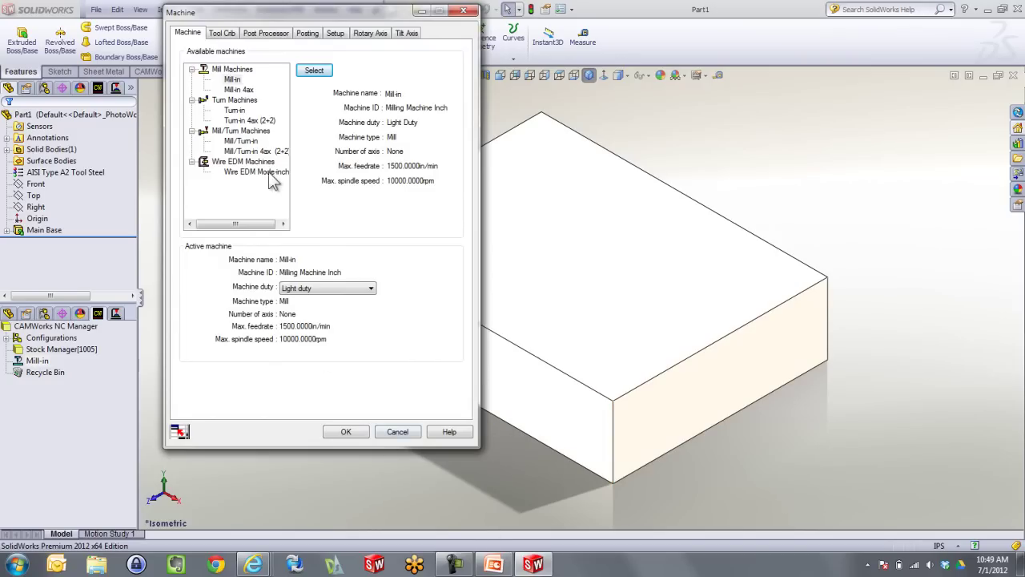
left_click(346, 431)
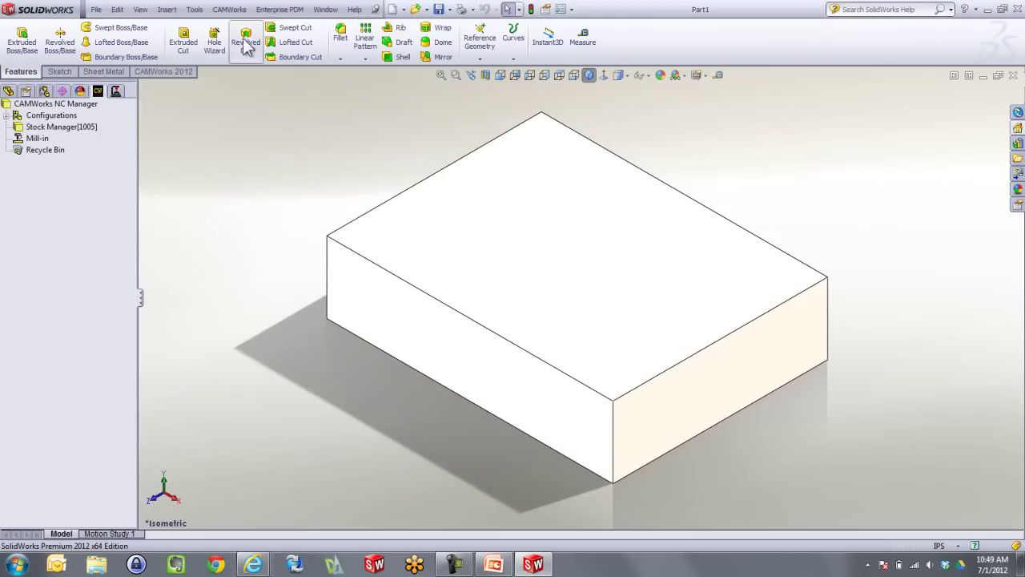
left_click(239, 12)
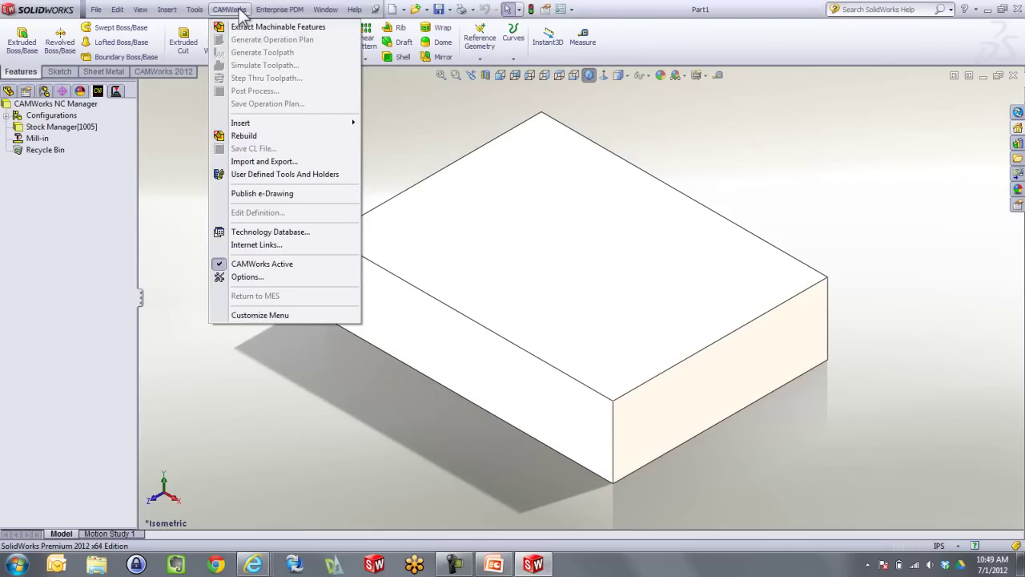
- Launch the Technology Database, open Mill Machine Parameters and step to the Mill-in 4ax record
left_click(260, 233)
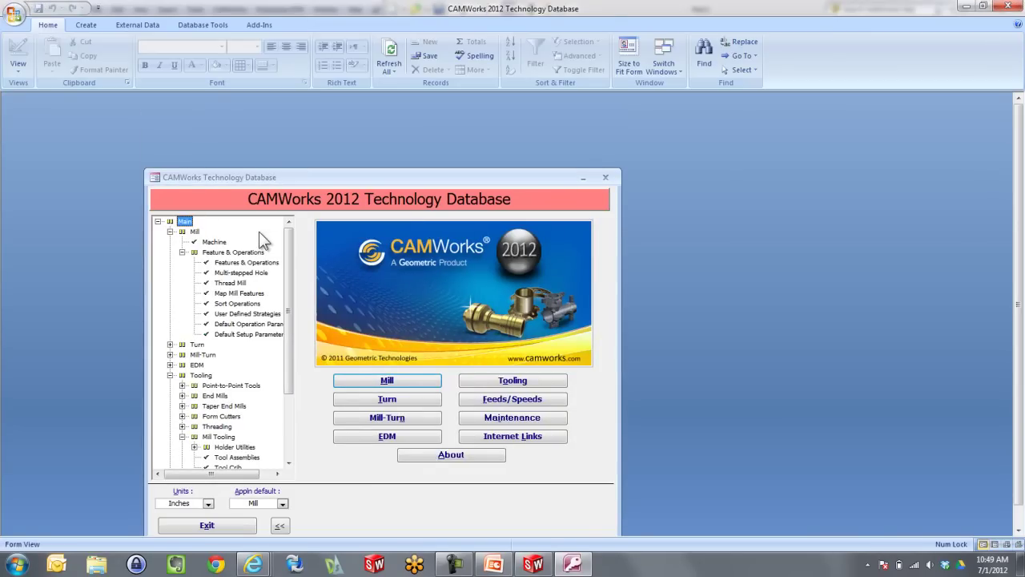
left_click(405, 383)
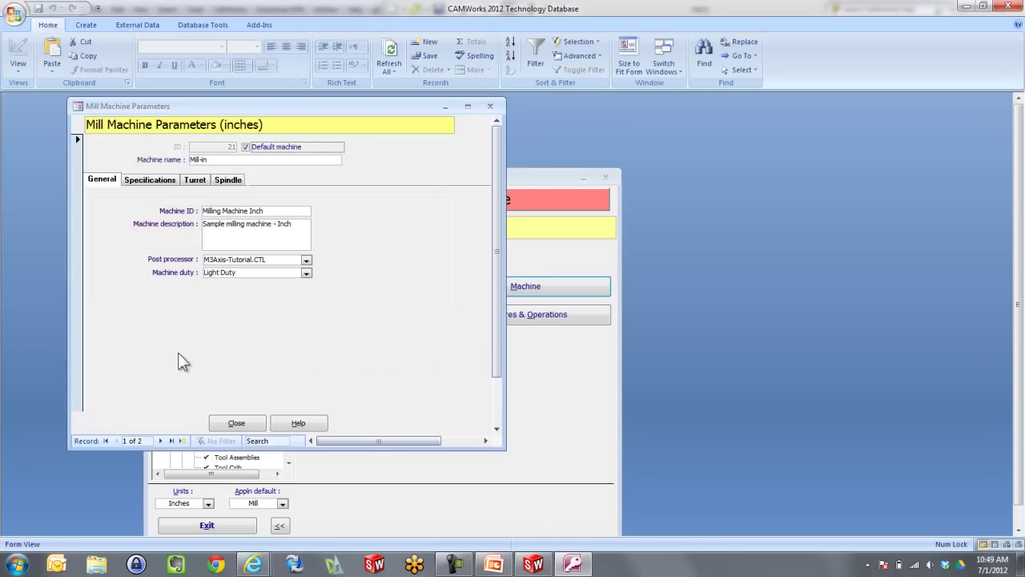
left_click(160, 440)
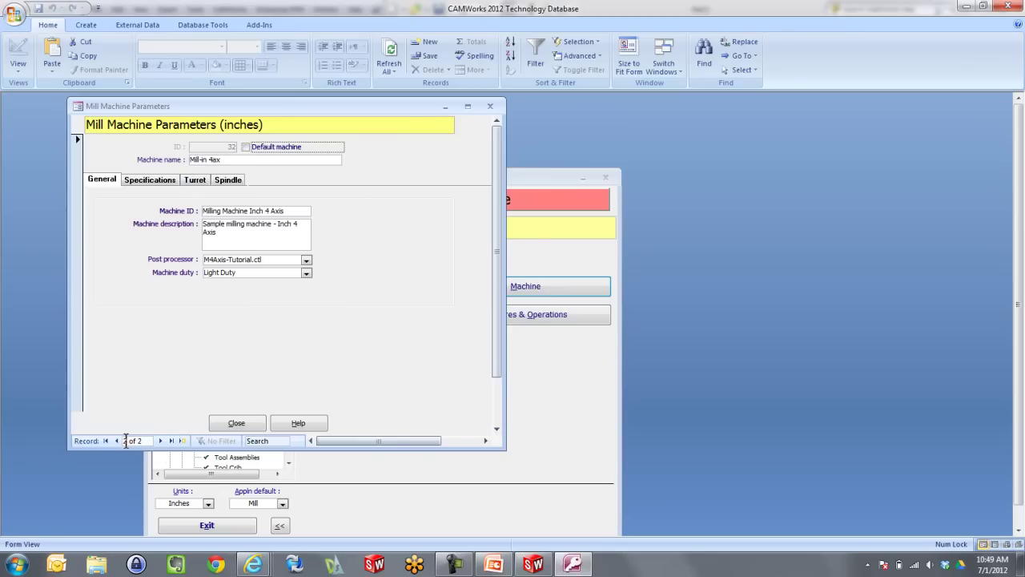
- Add a new default mill machine record, replacing the name 'None' with 'Hass'
left_click(183, 441)
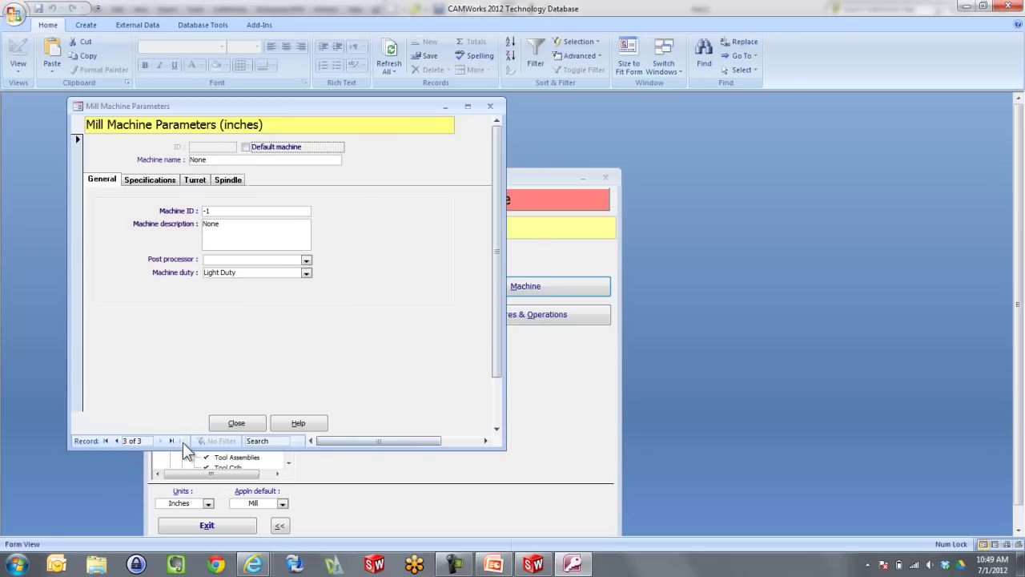
left_click(249, 149)
left_click(252, 160)
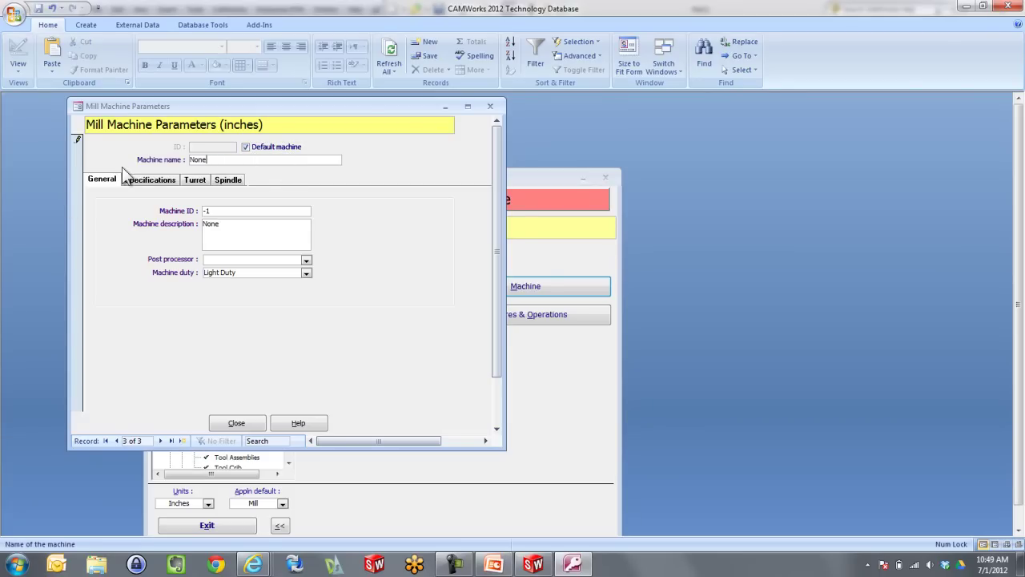
key("BackSpace")
key("BackSpace")
key("BackSpace")
key("BackSpace")
type("Hass")
- Choose HAAS.ctl as the Hass post processor, leaving machine duty at Light Duty
left_click(305, 259)
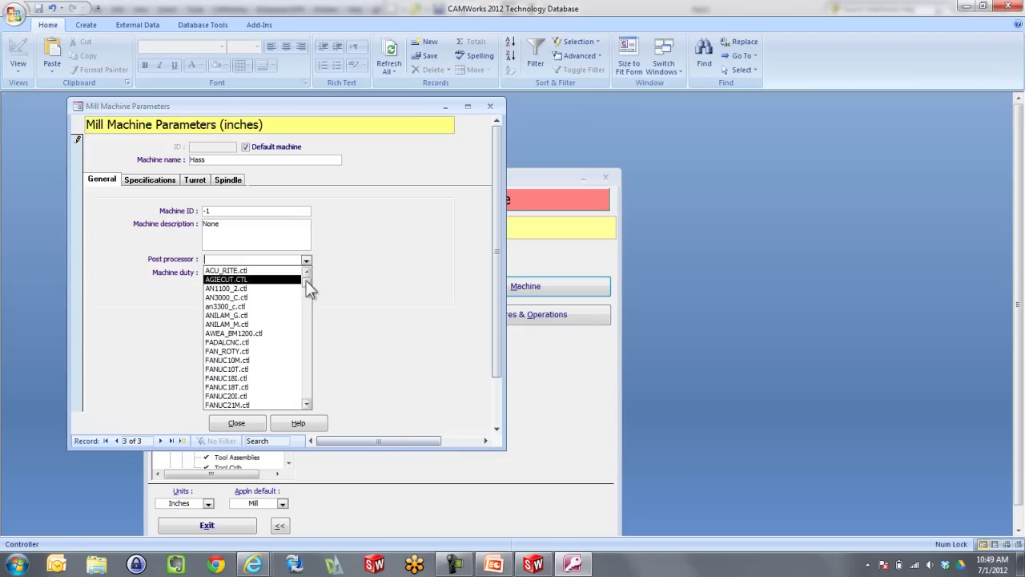
mouse_move(307, 284)
left_mouse_down()
mouse_move(307, 392)
mouse_move(309, 273)
left_mouse_up()
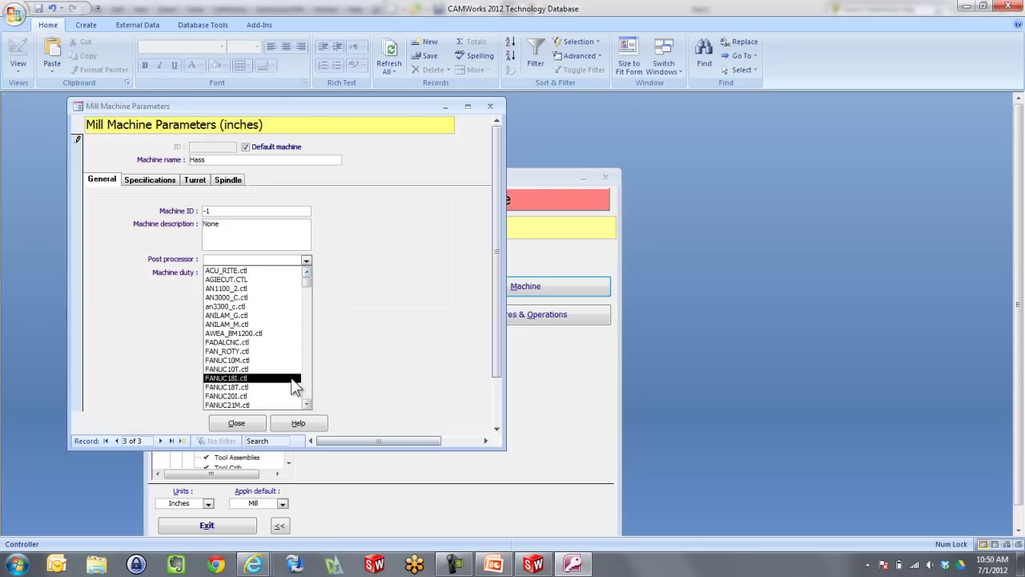
left_click(307, 404)
left_click_drag(307, 404, 307, 404)
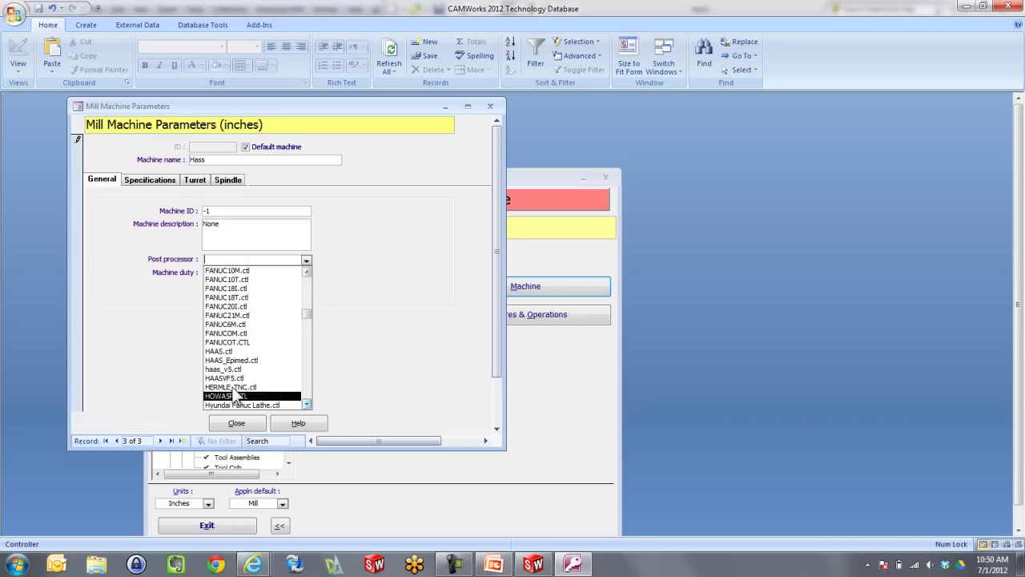
left_click(228, 350)
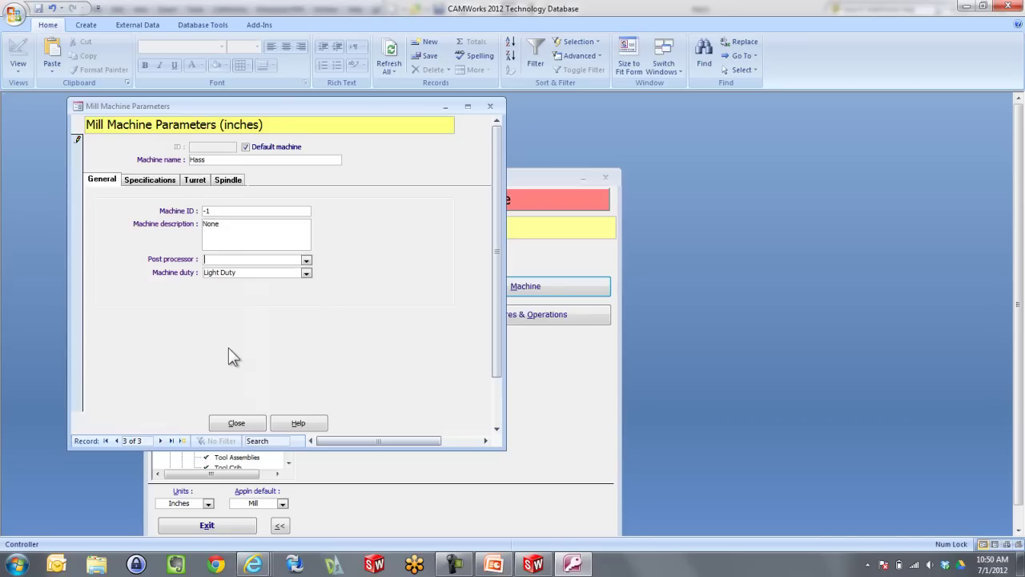
left_click(307, 273)
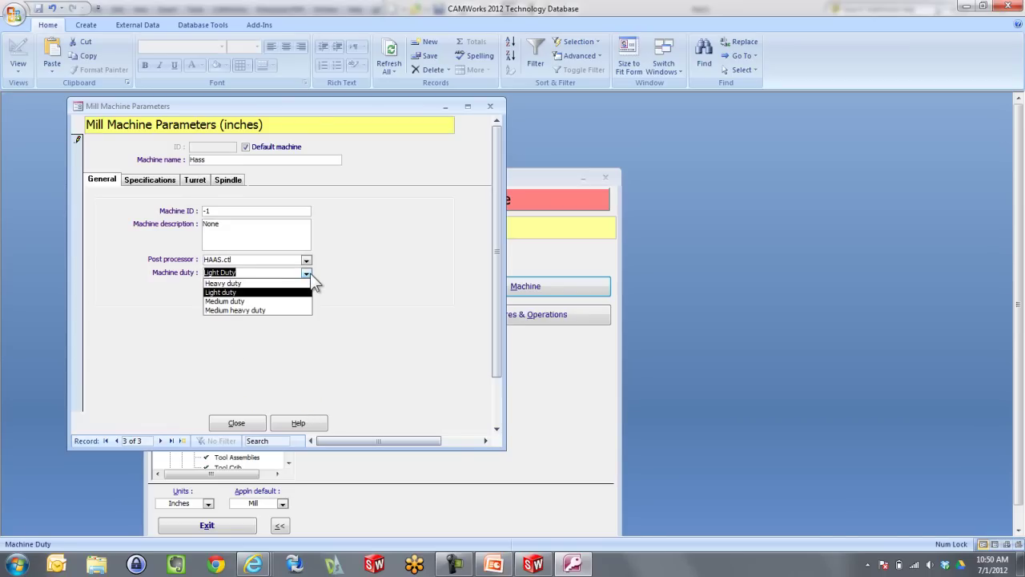
left_click(307, 273)
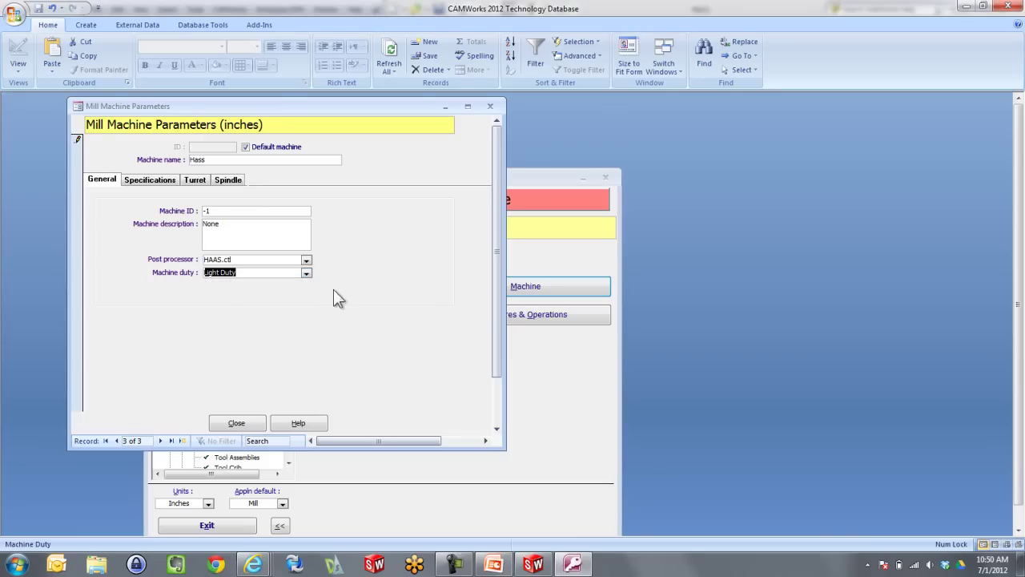
- Enter 20 horsepower in Specifications and 7000 Spindle Max. RPM, then close the Hass parameters
left_click(151, 181)
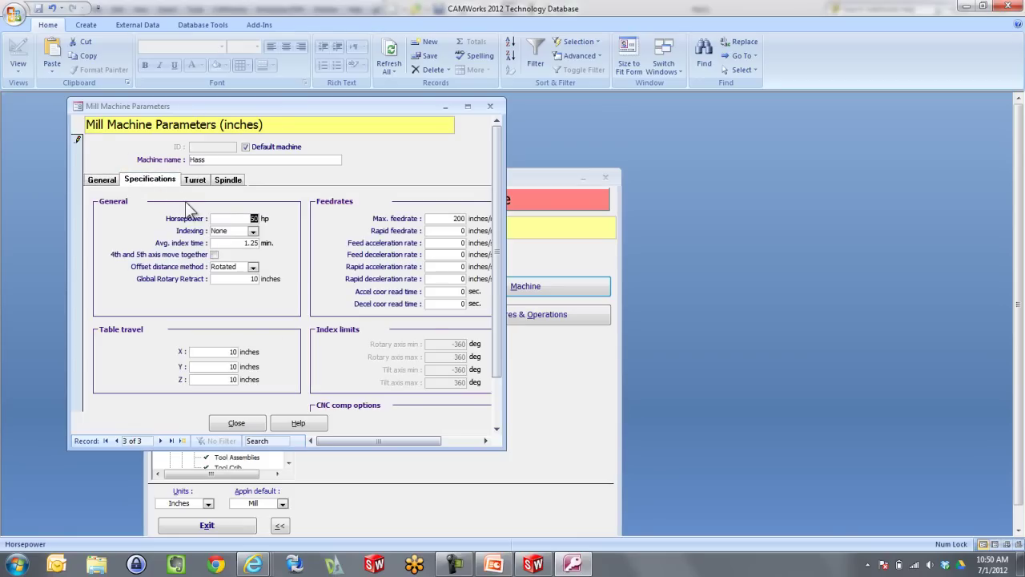
type("20")
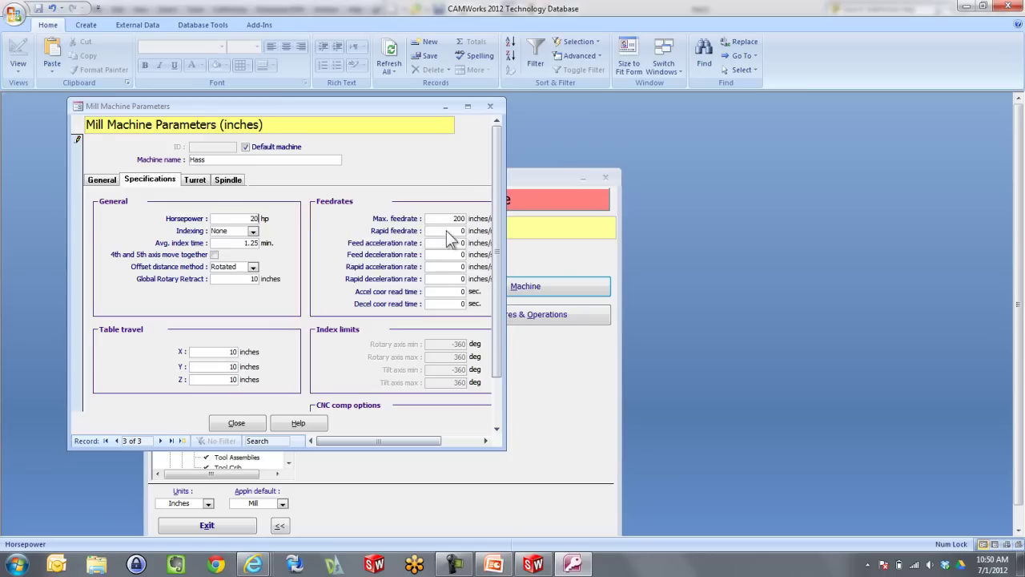
left_click(195, 181)
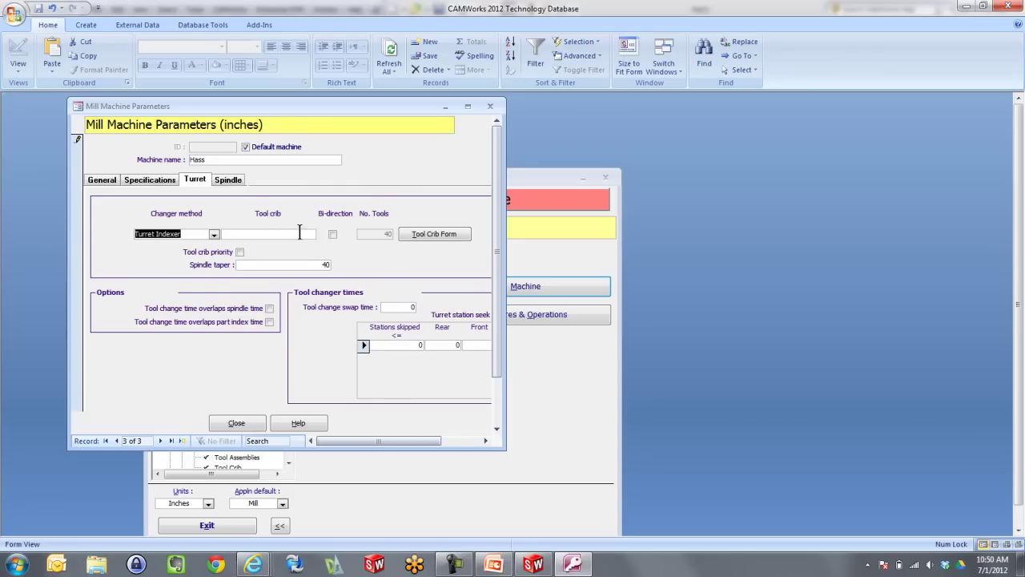
left_click(234, 181)
left_click_drag(251, 211, 306, 226)
type("7000")
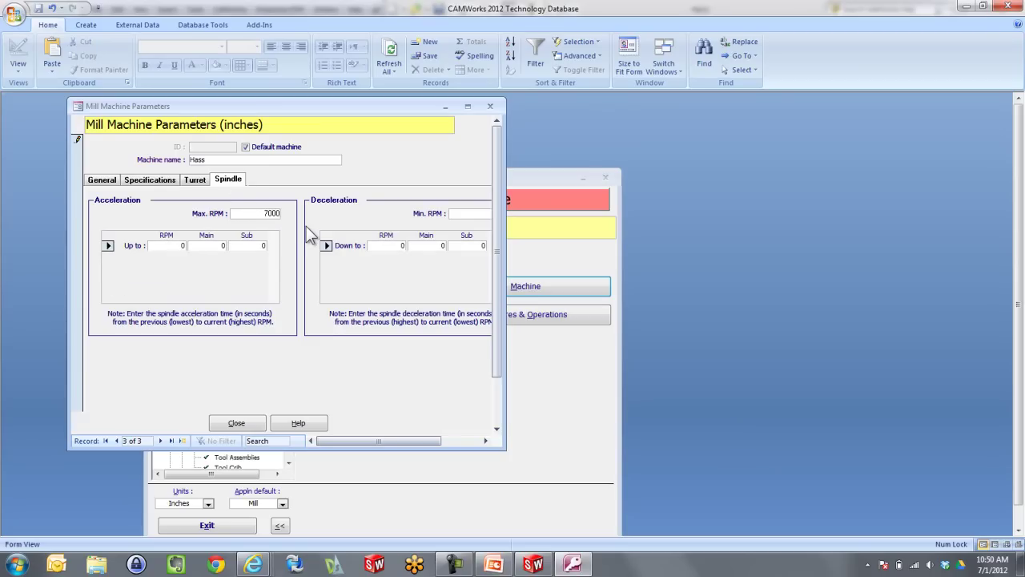
left_click(243, 419)
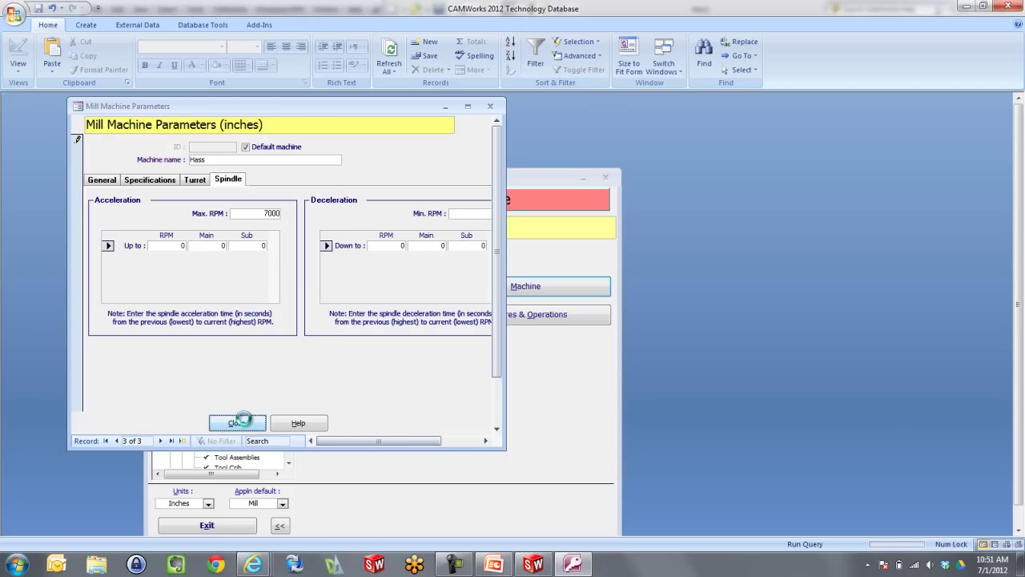
- Leave the Technology Database and select Hass under Mill Machines in the CAMWorks Machine dialog
left_click(226, 527)
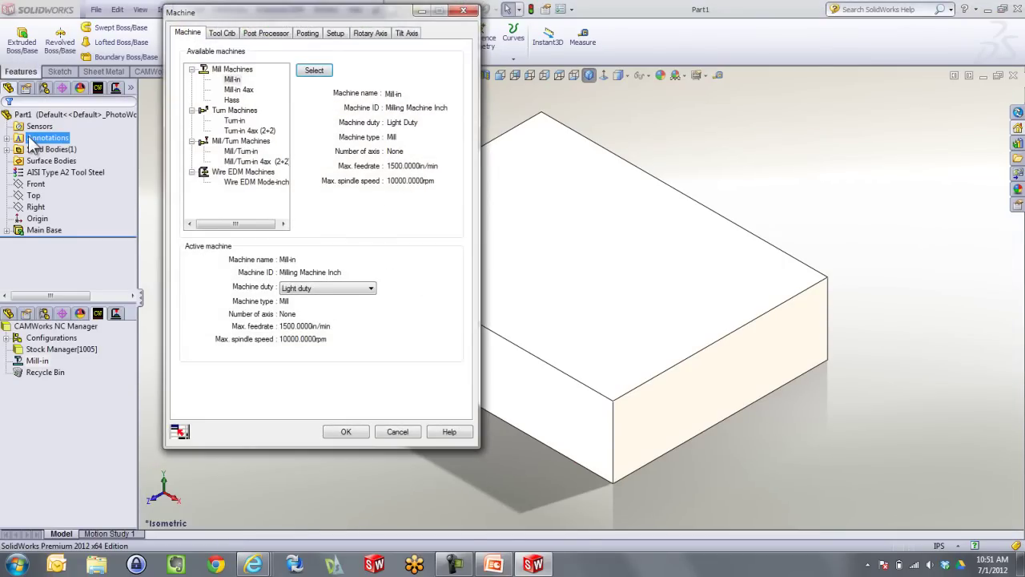
left_click(231, 99)
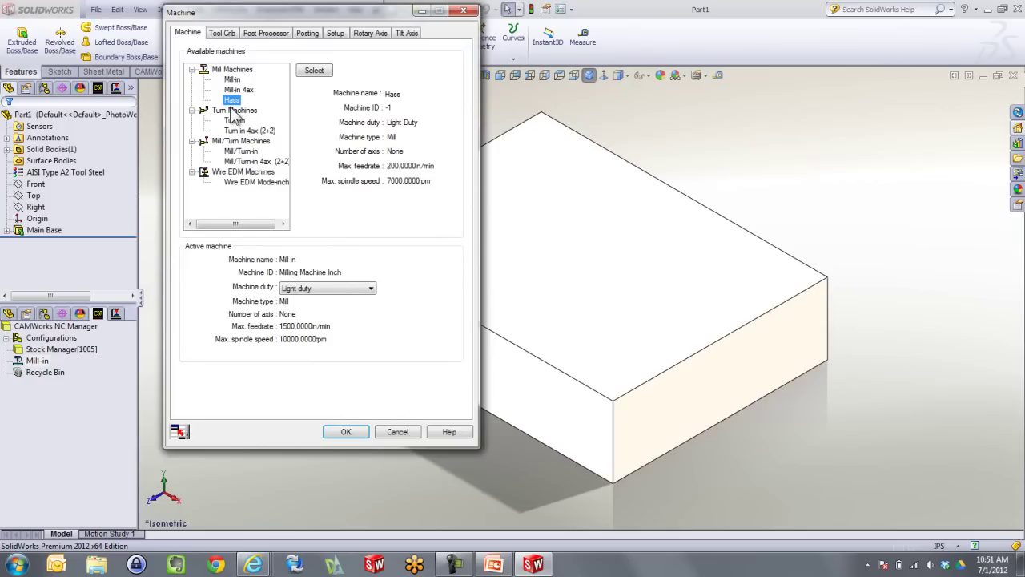
left_click(313, 71)
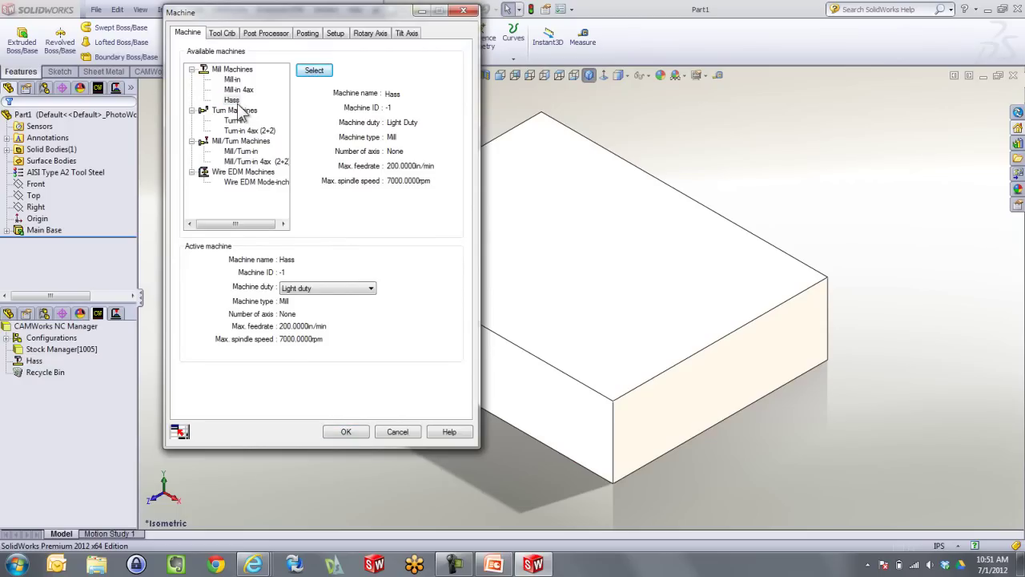
- Verify HAAS is the active post processor on the Post Processor tab and accept with OK
left_click(265, 33)
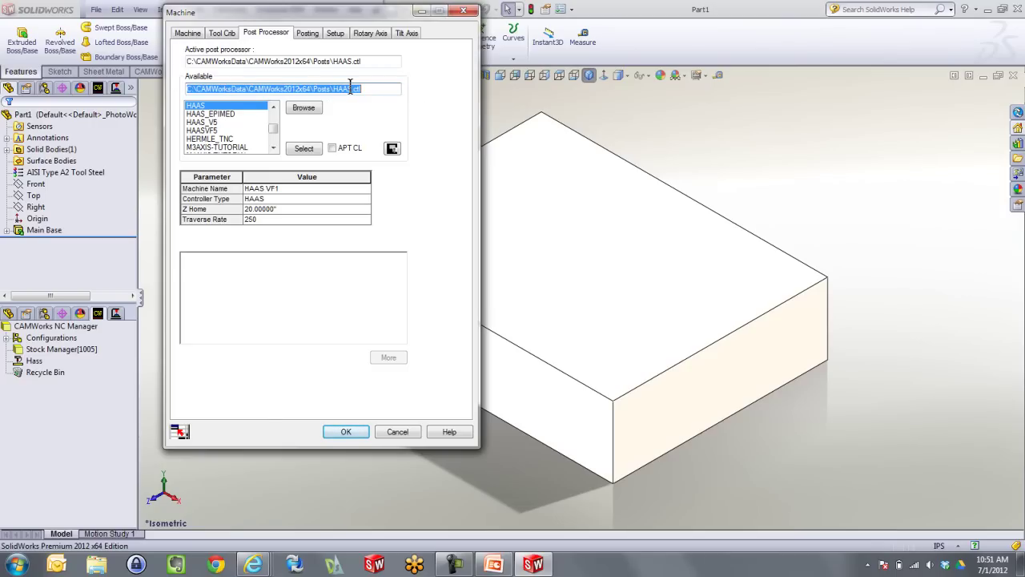
left_click(347, 435)
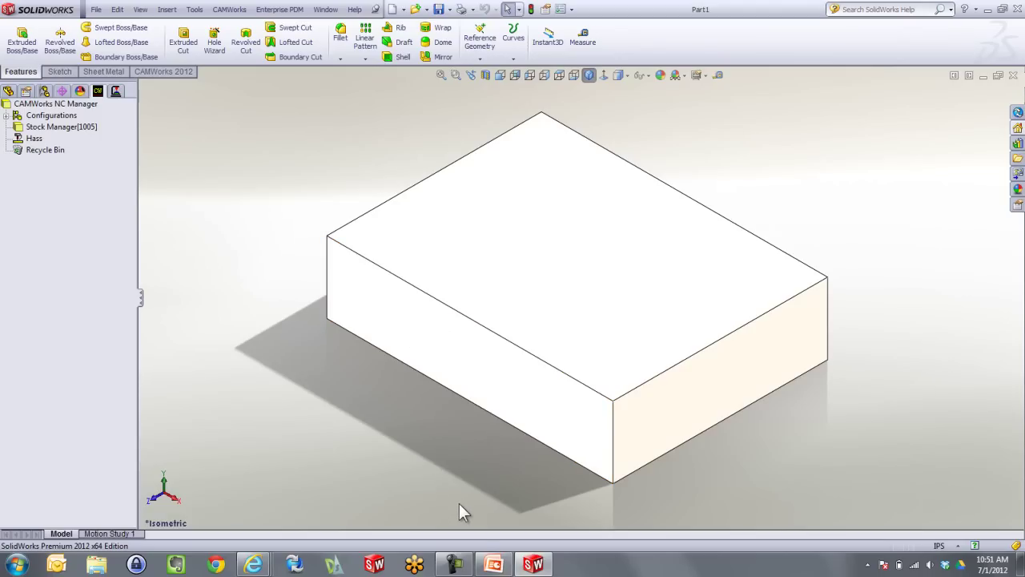
- Switch to PowerPoint's 'Begining and End Slide' presentation from the taskbar
left_click(494, 564)
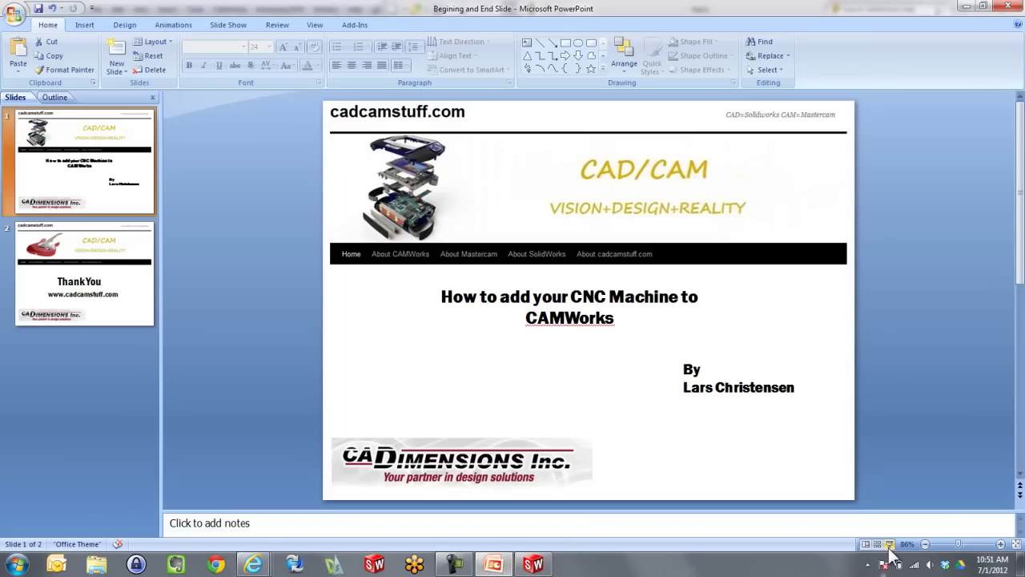